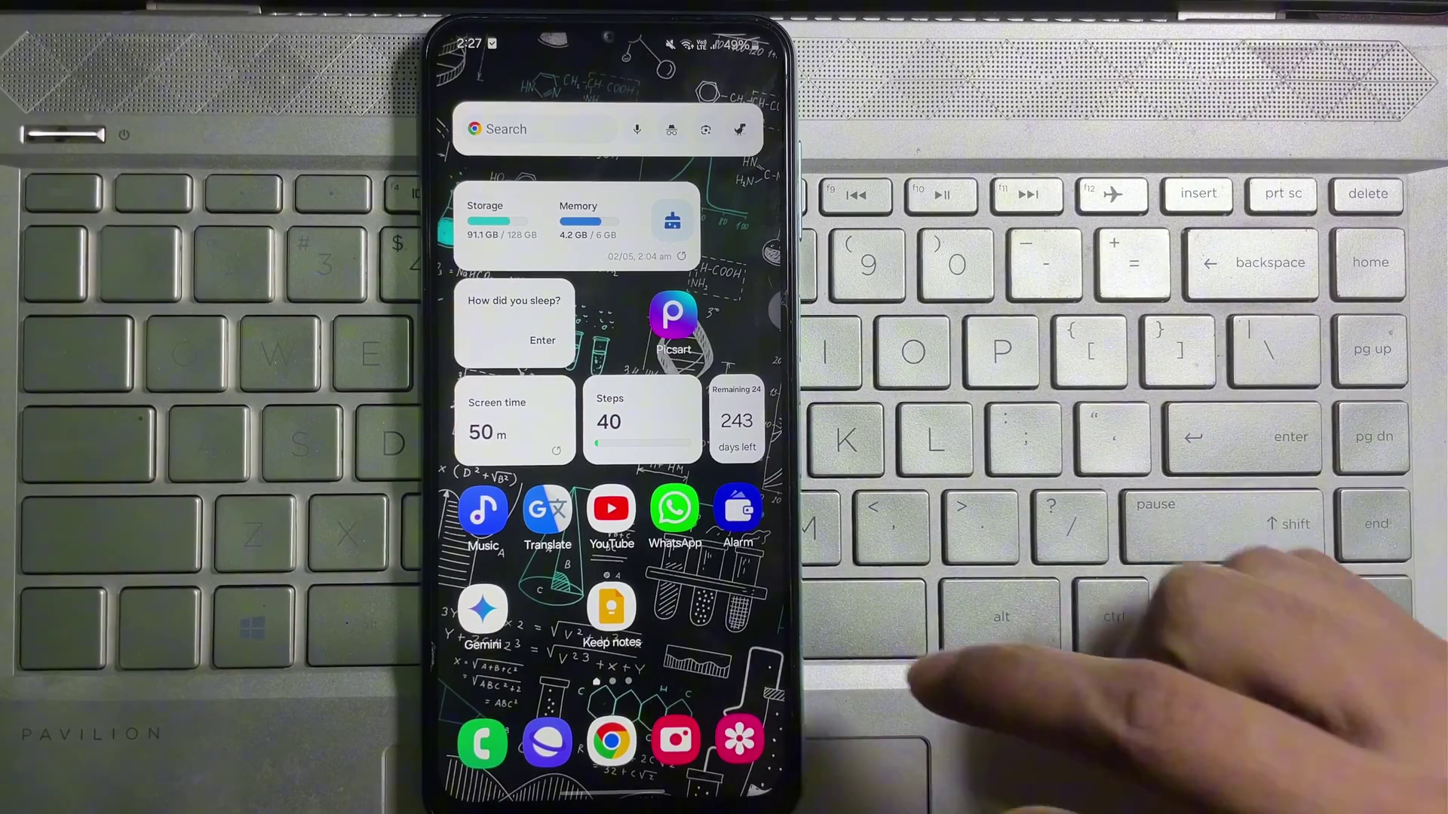
- Open Settings from the app drawer and go to the Lock screen page
drag(679, 635, 725, 435)
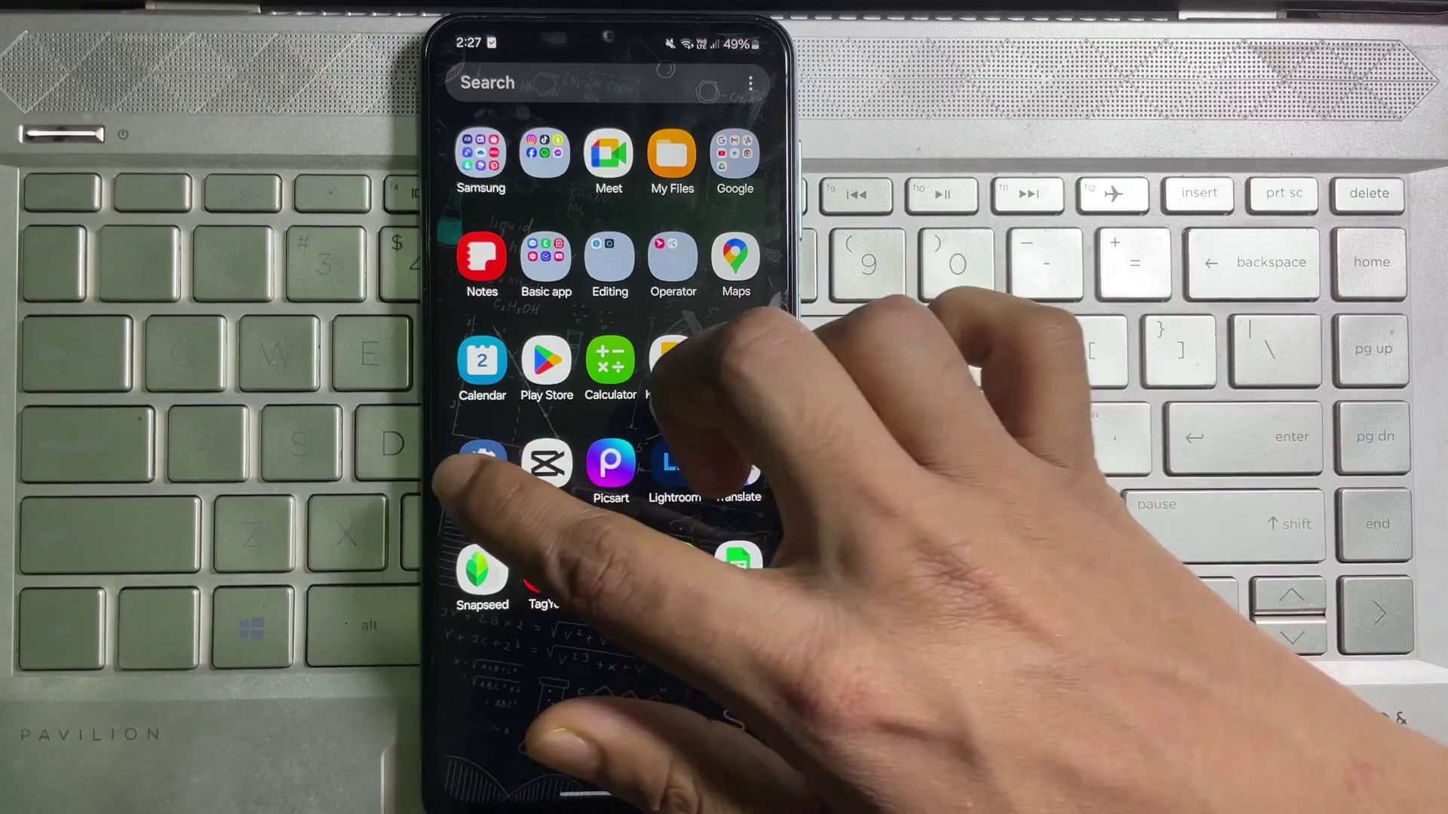
click(482, 464)
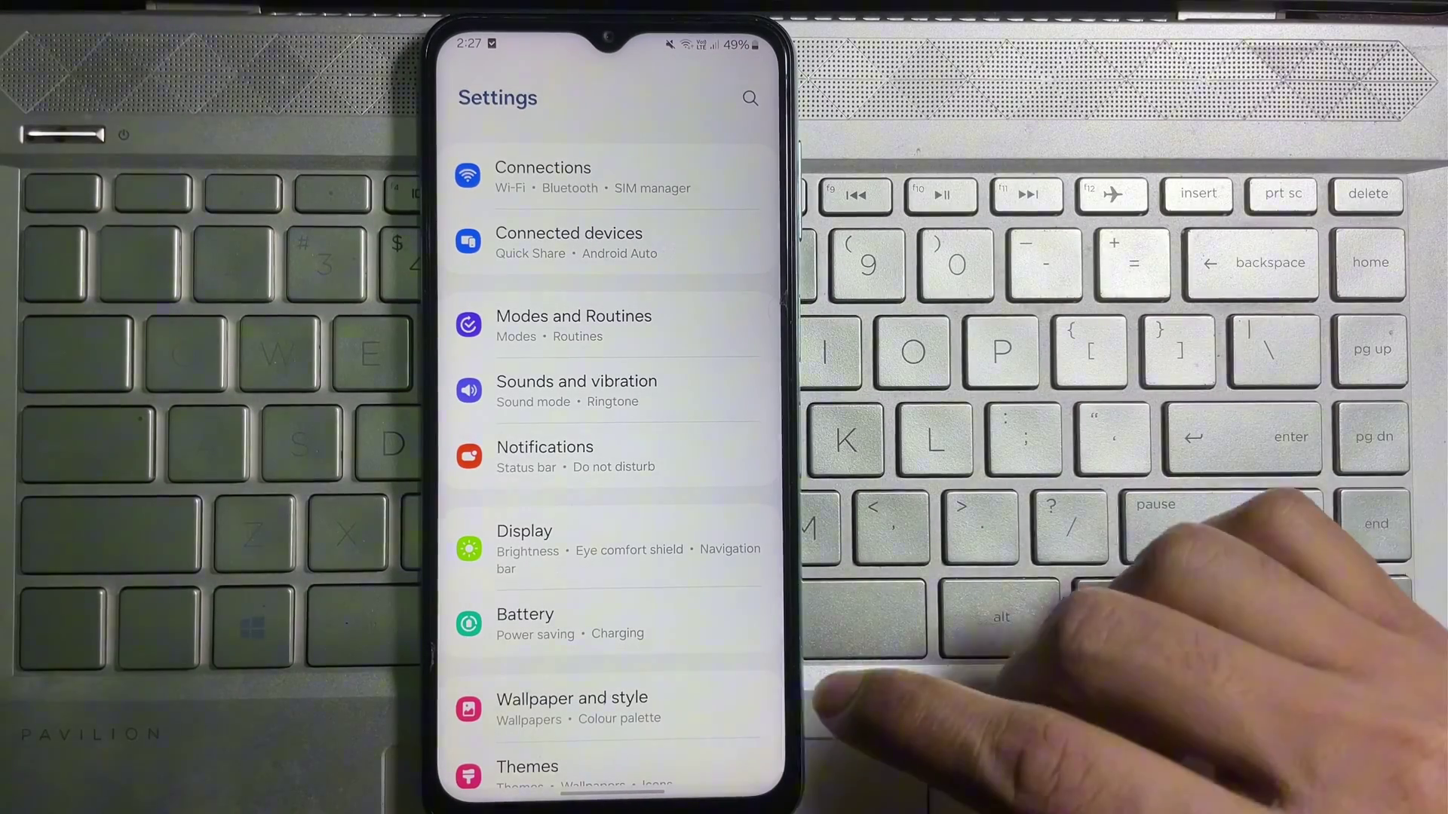
mouse_move(724, 656)
mouse_down()
mouse_move(645, 425)
mouse_move(741, 278)
mouse_move(695, 567)
mouse_up()
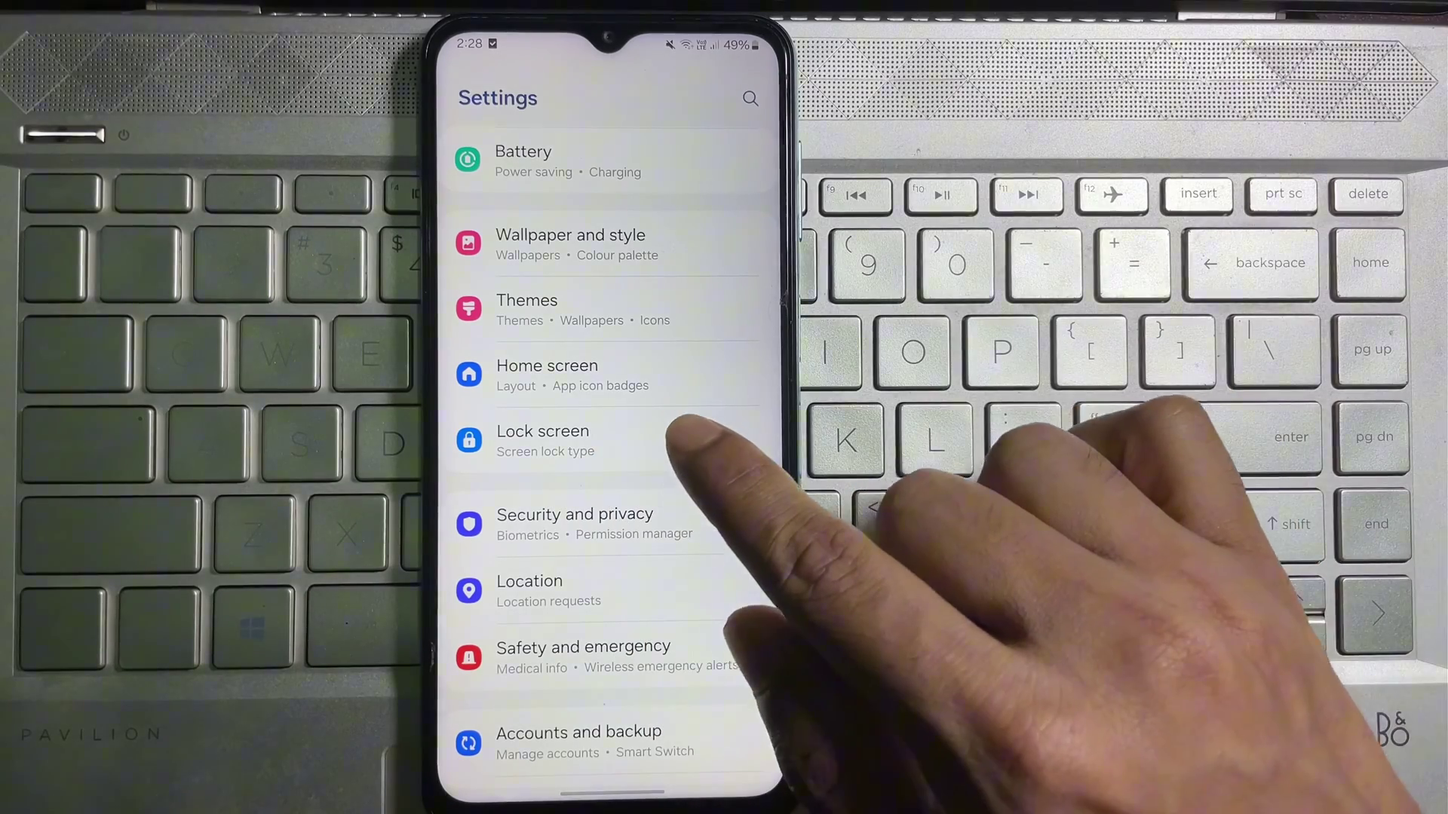
click(599, 444)
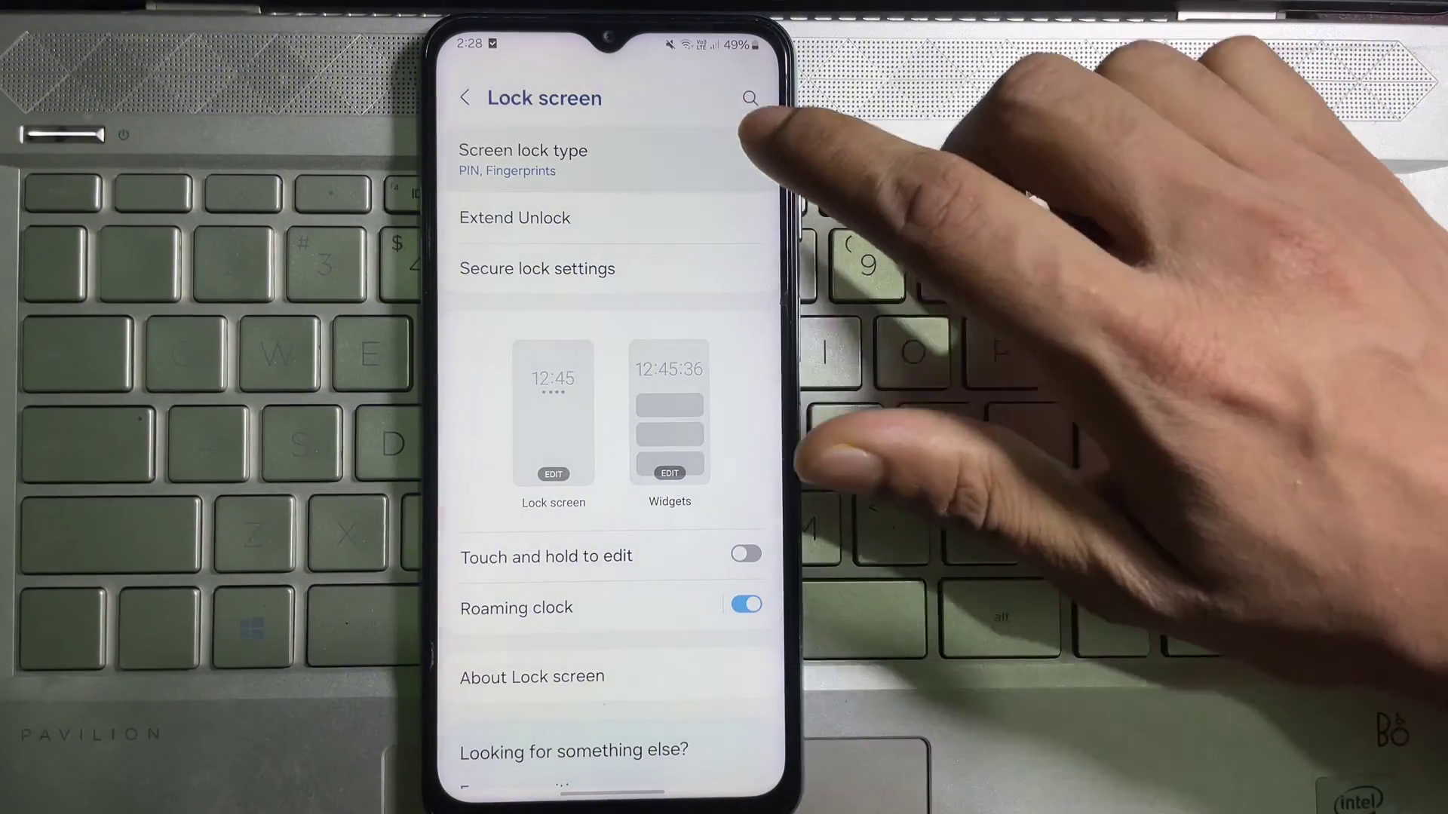
- Open Screen lock type and verify the current PIN to reach the lock type list
click(600, 158)
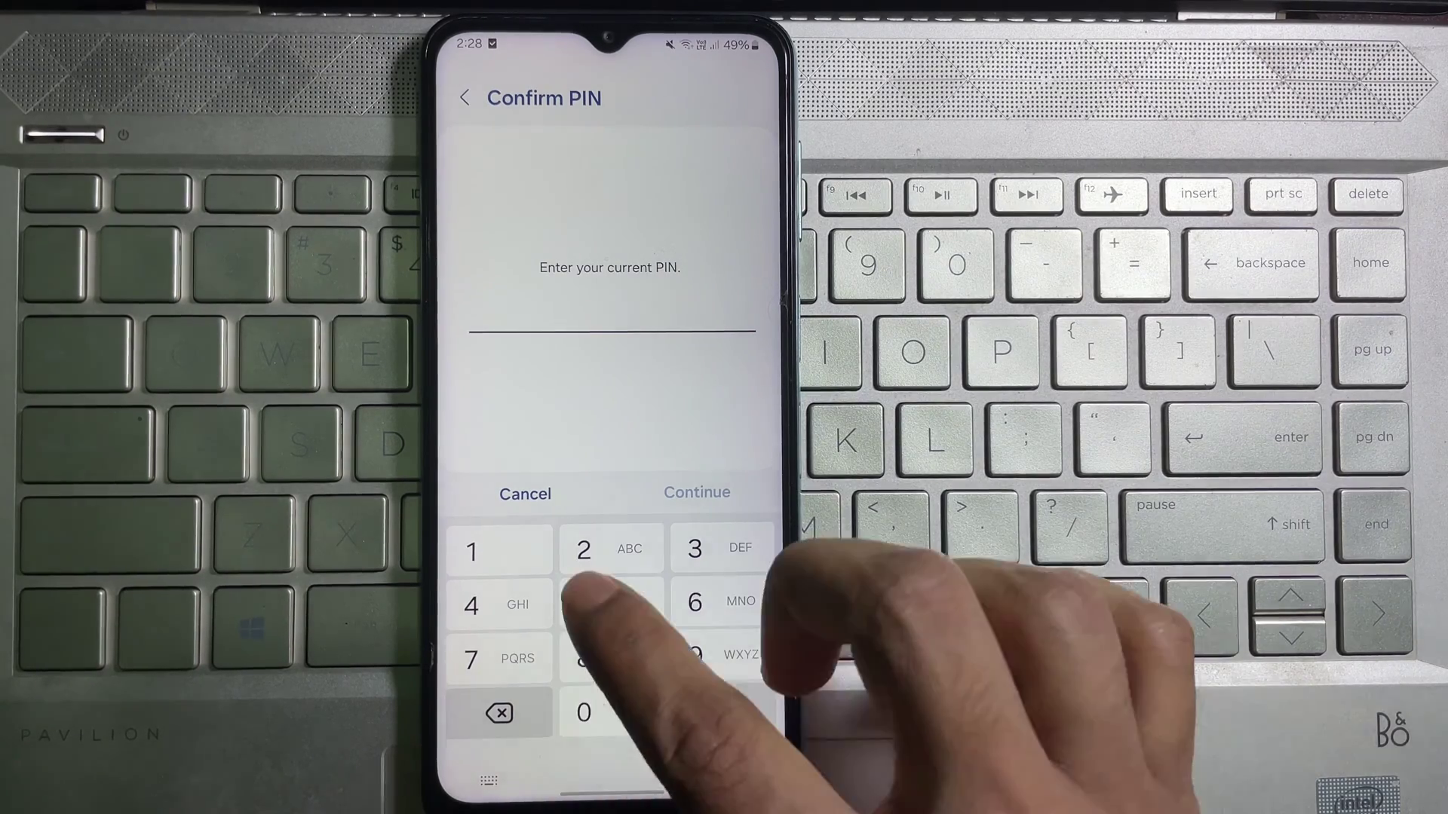
click(614, 550)
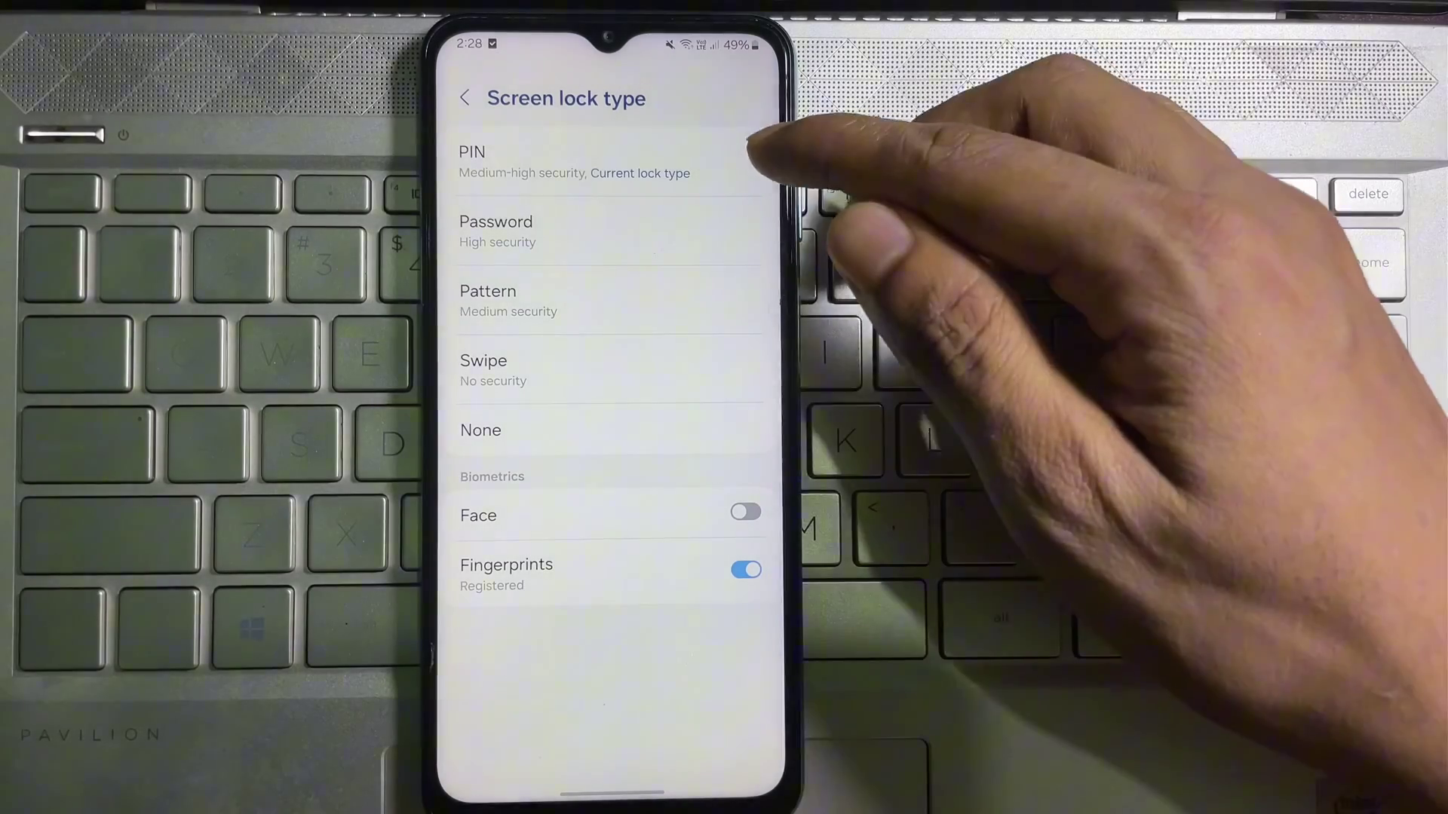
- Choose PIN as the new screen lock type
click(752, 158)
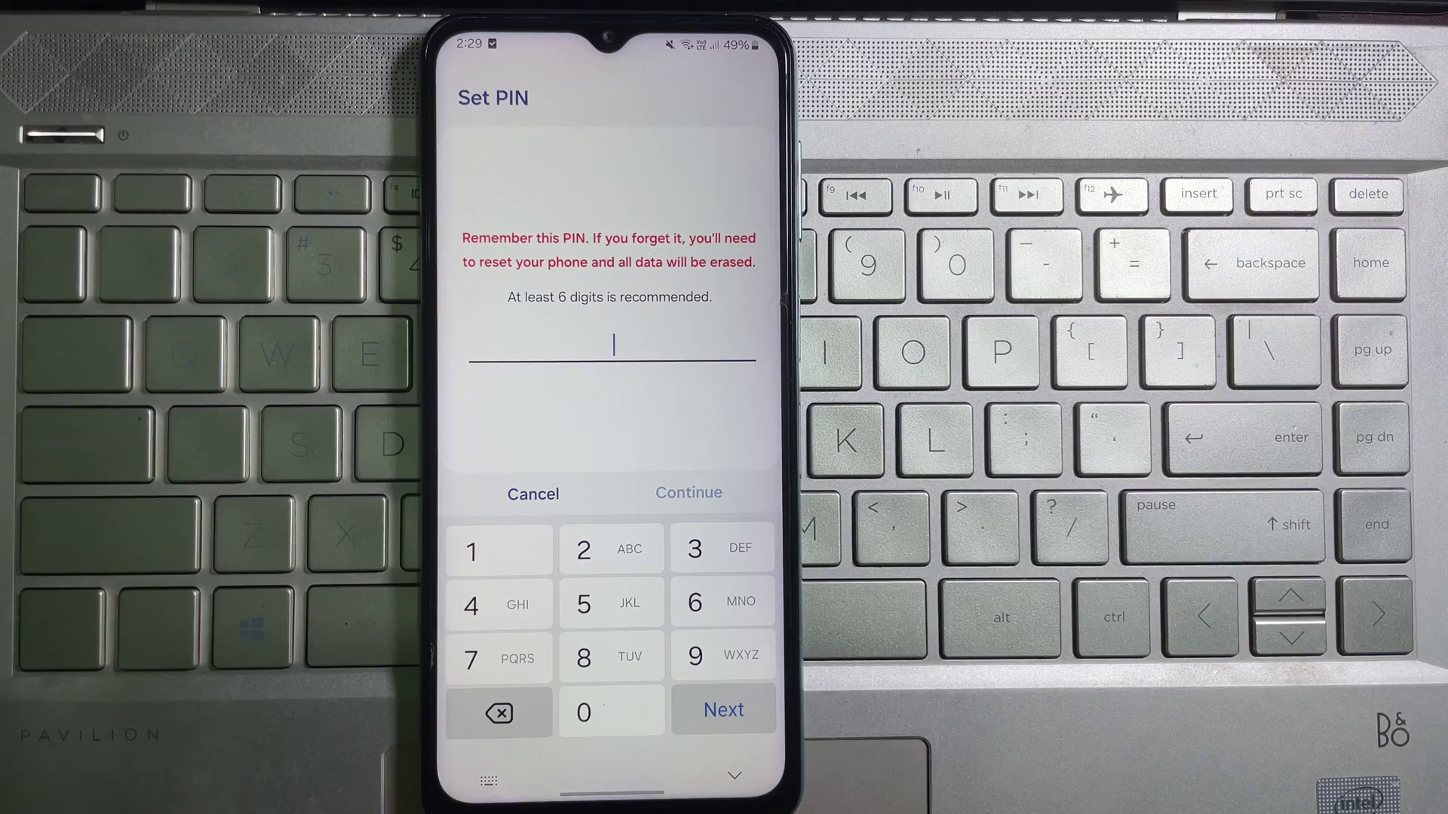
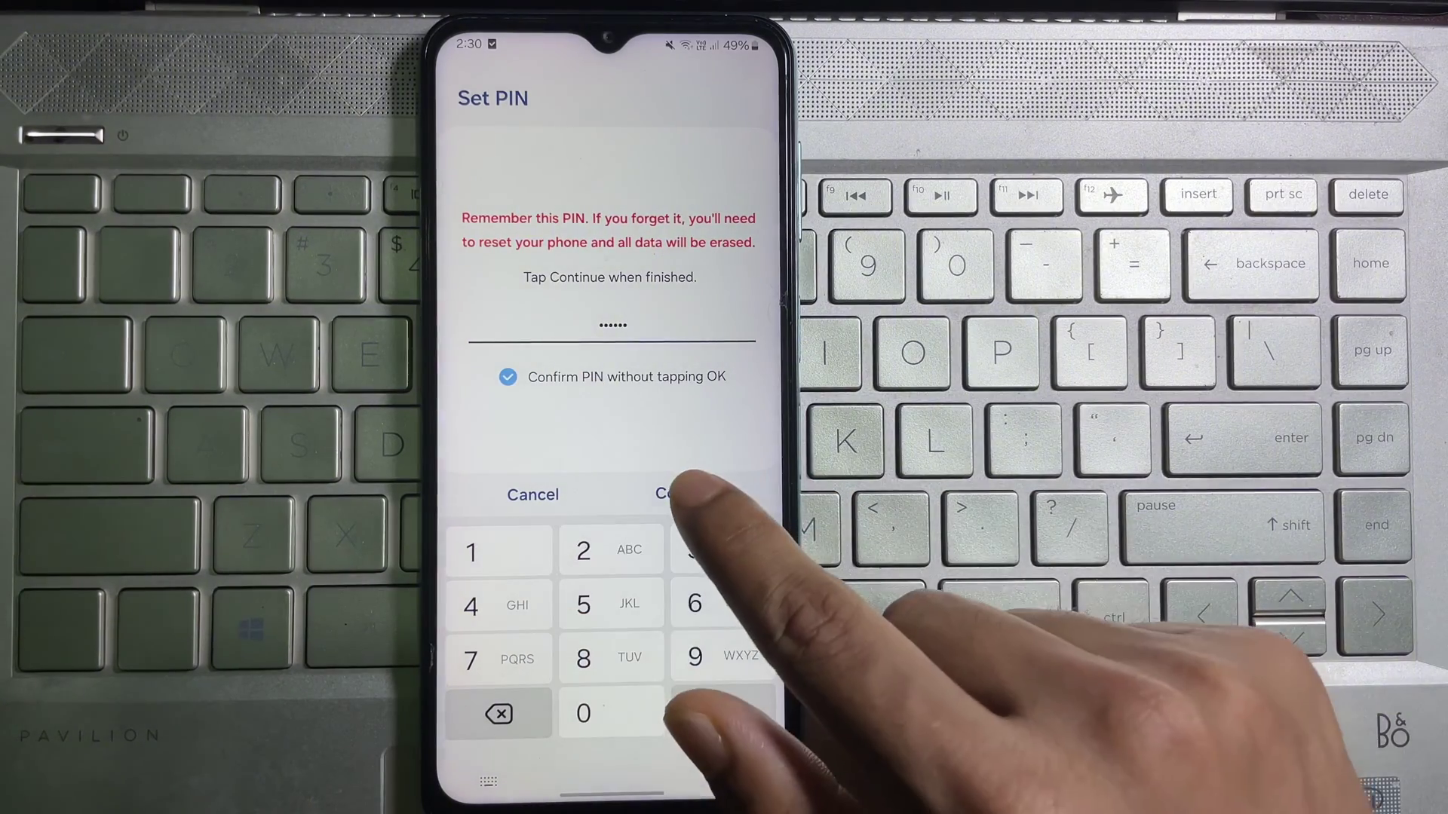
- Accept the new PIN, then confirm the re-entered PIN to save the lock
click(688, 493)
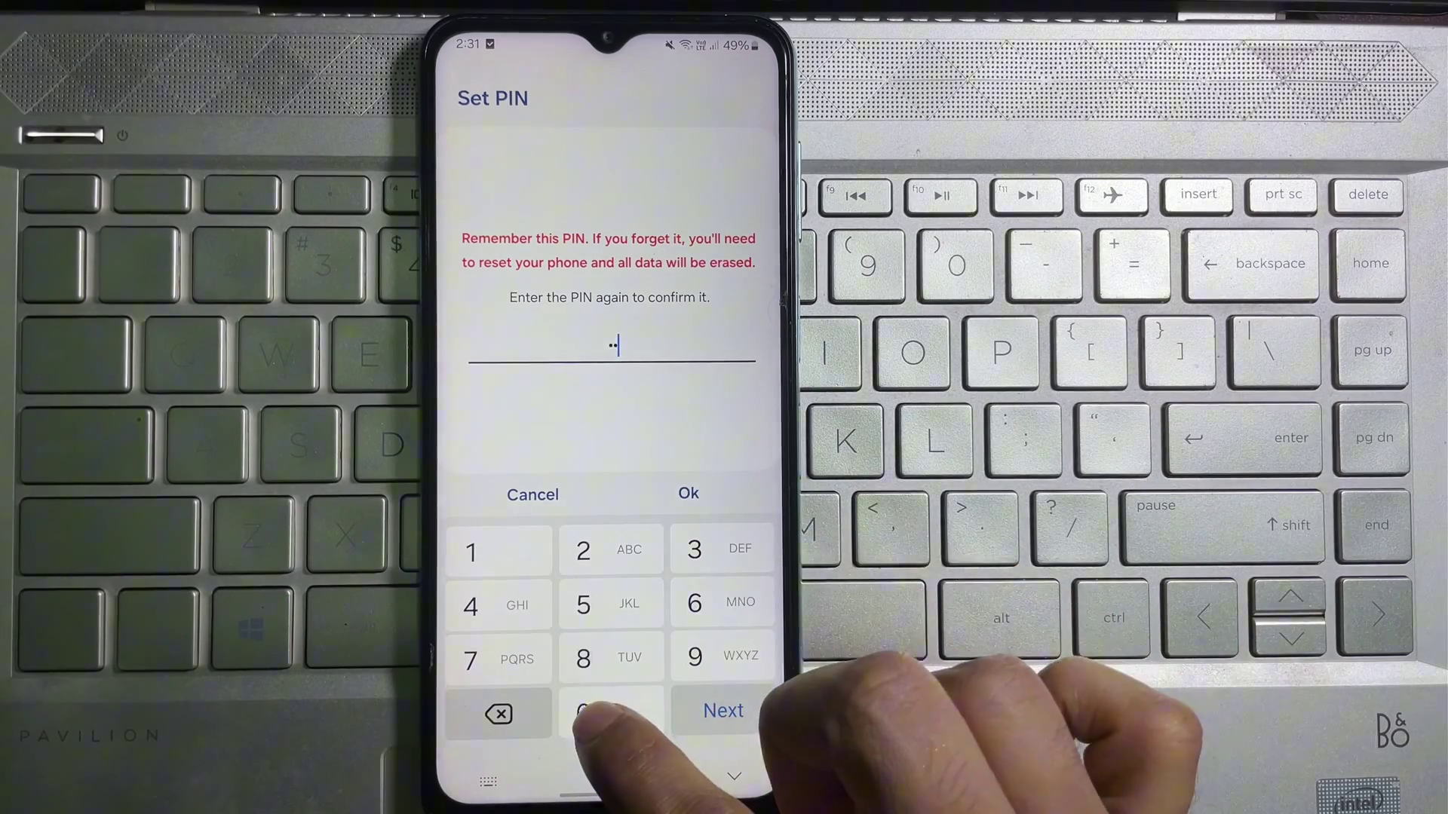
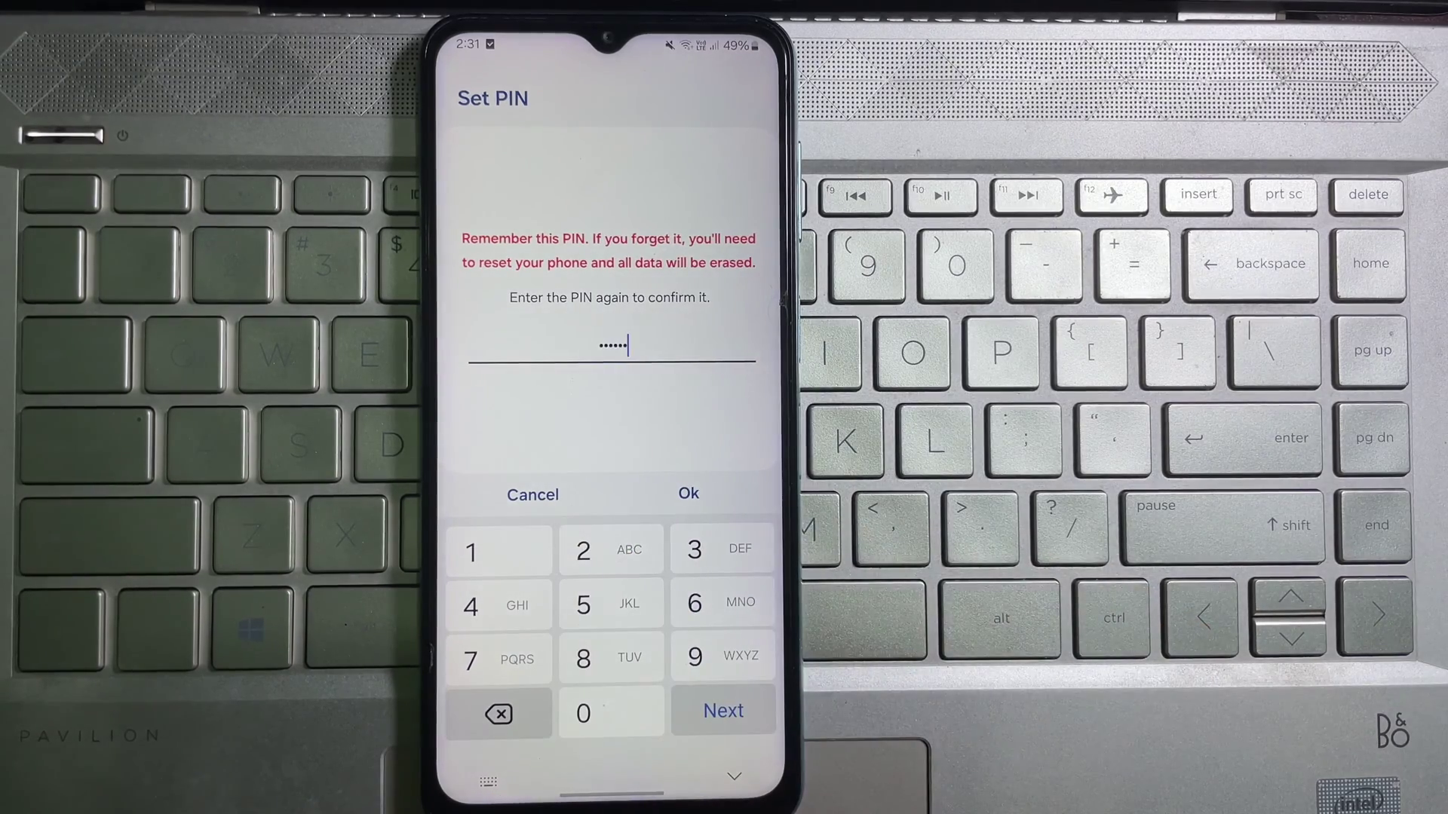
click(689, 494)
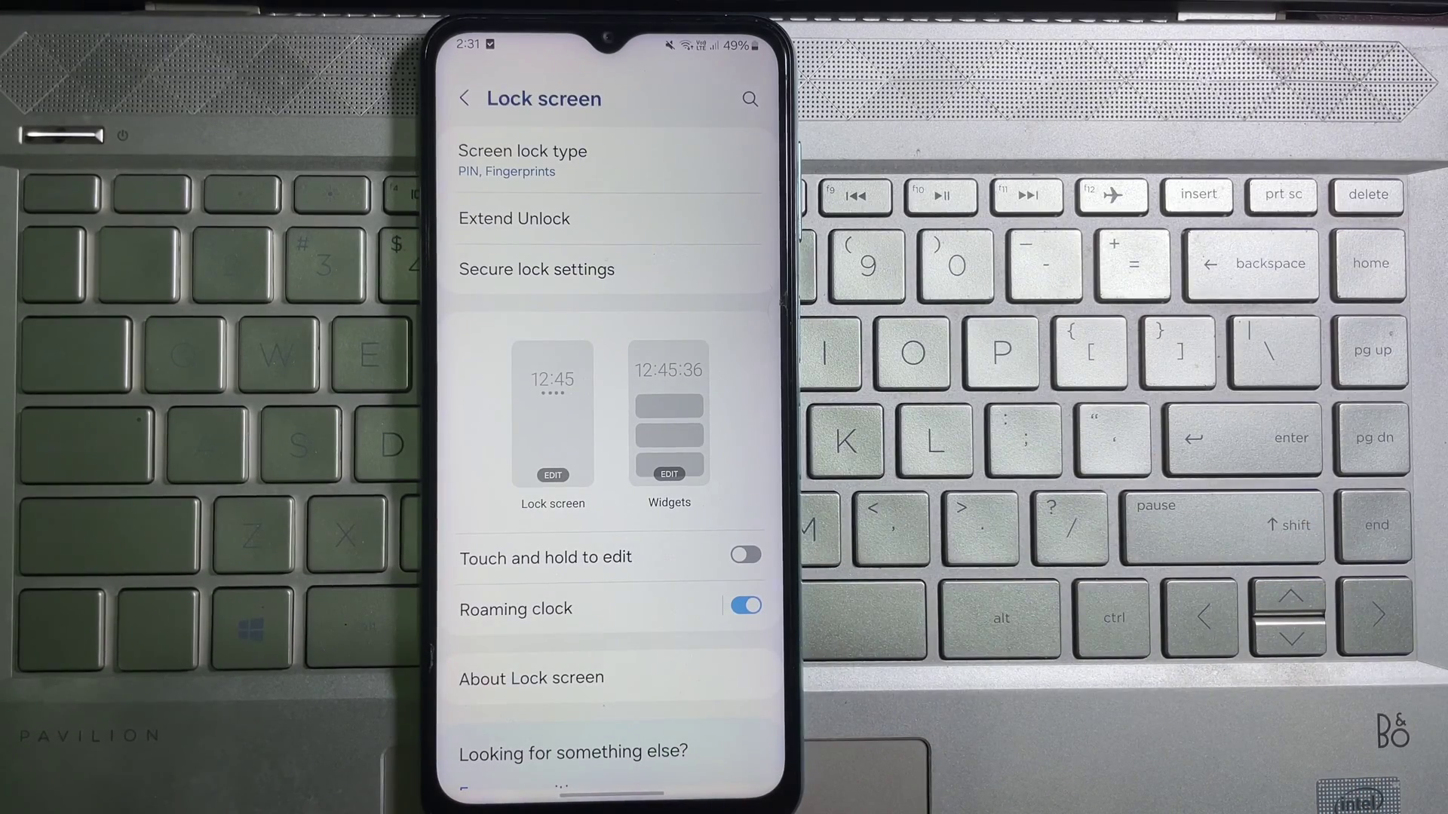
- Leave Settings and unlock the phone with the six-digit PIN, without tapping OK
drag(611, 792, 617, 635)
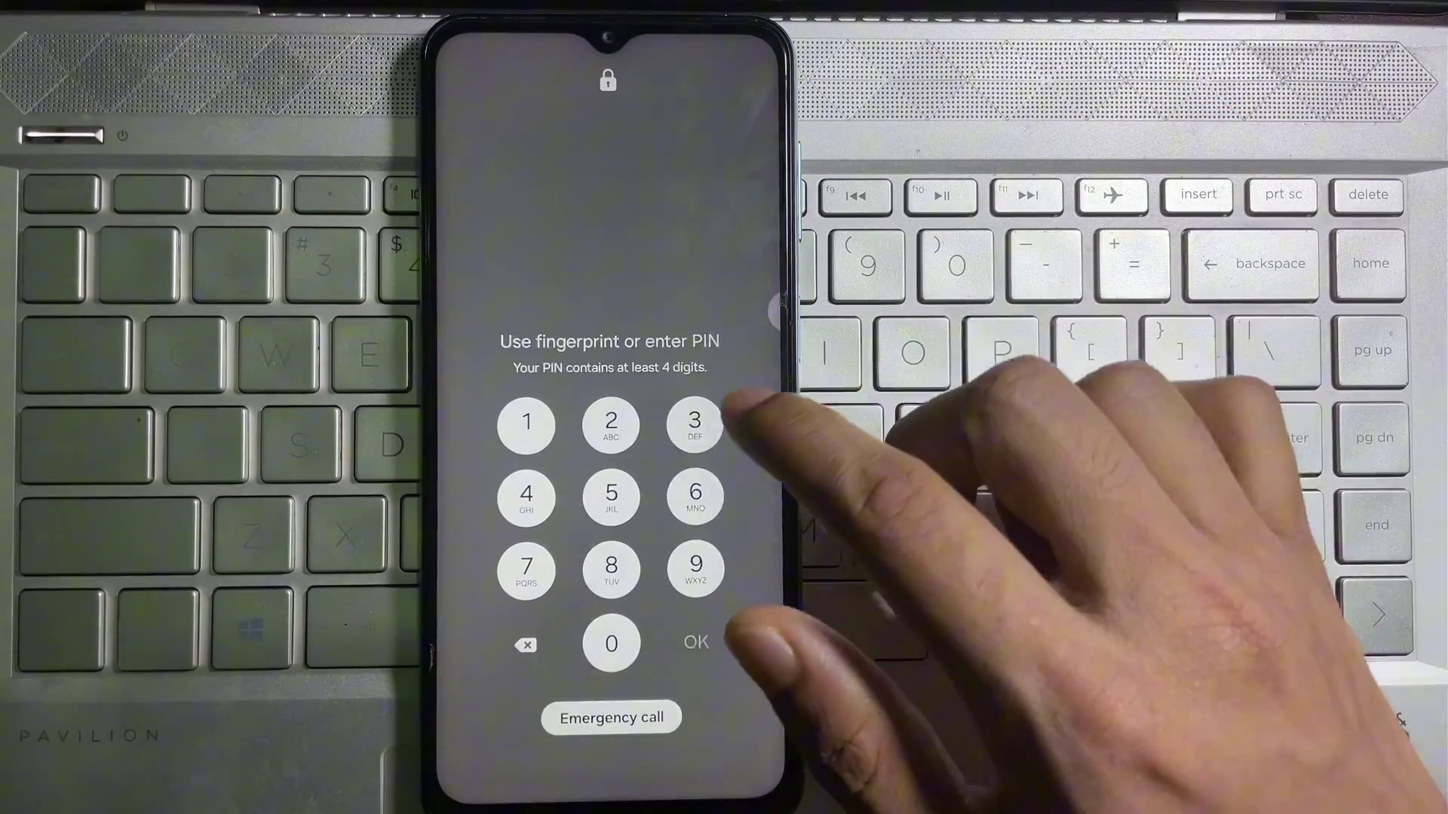
click(523, 425)
click(611, 572)
click(611, 494)
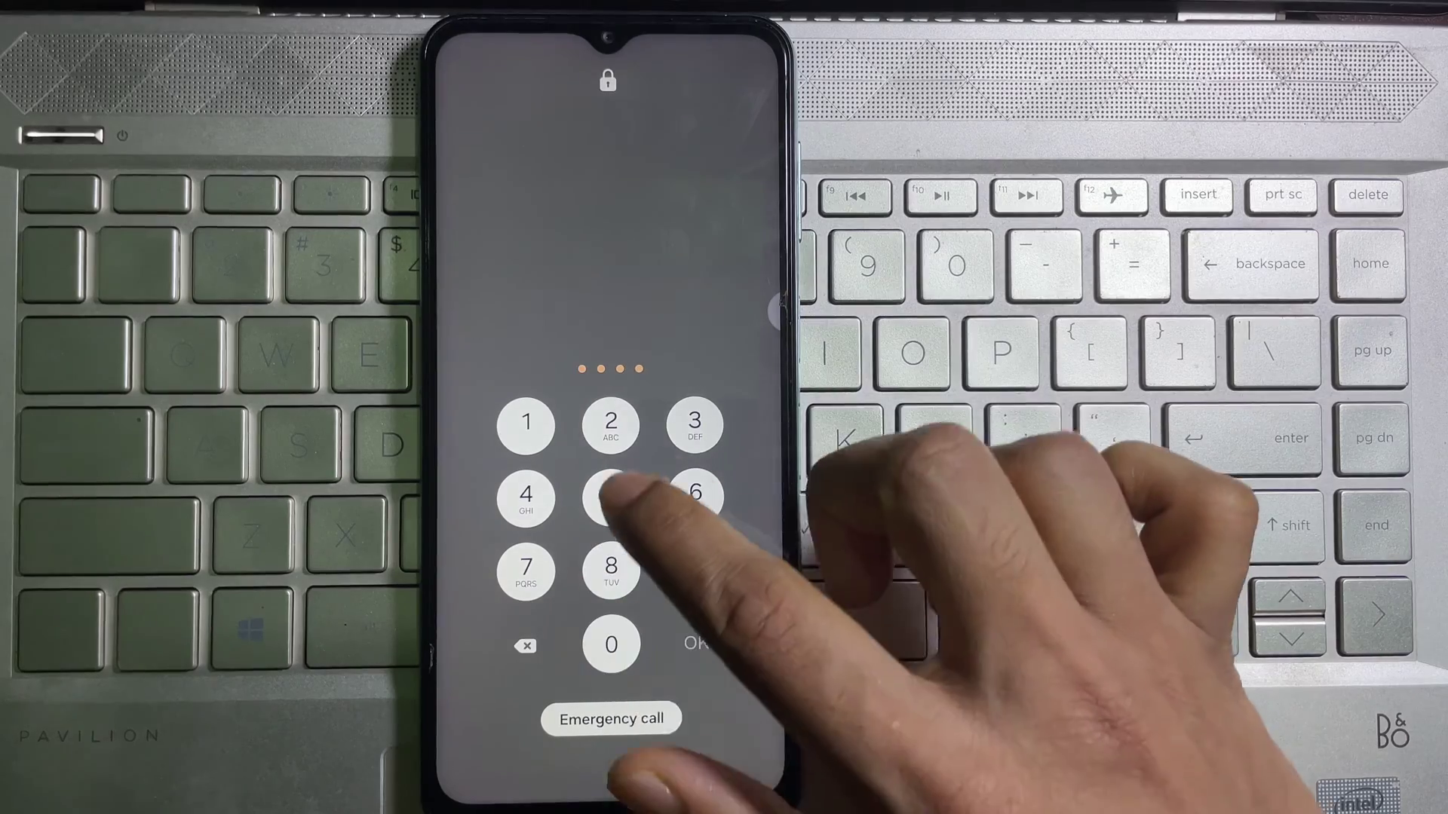
click(611, 422)
click(696, 422)
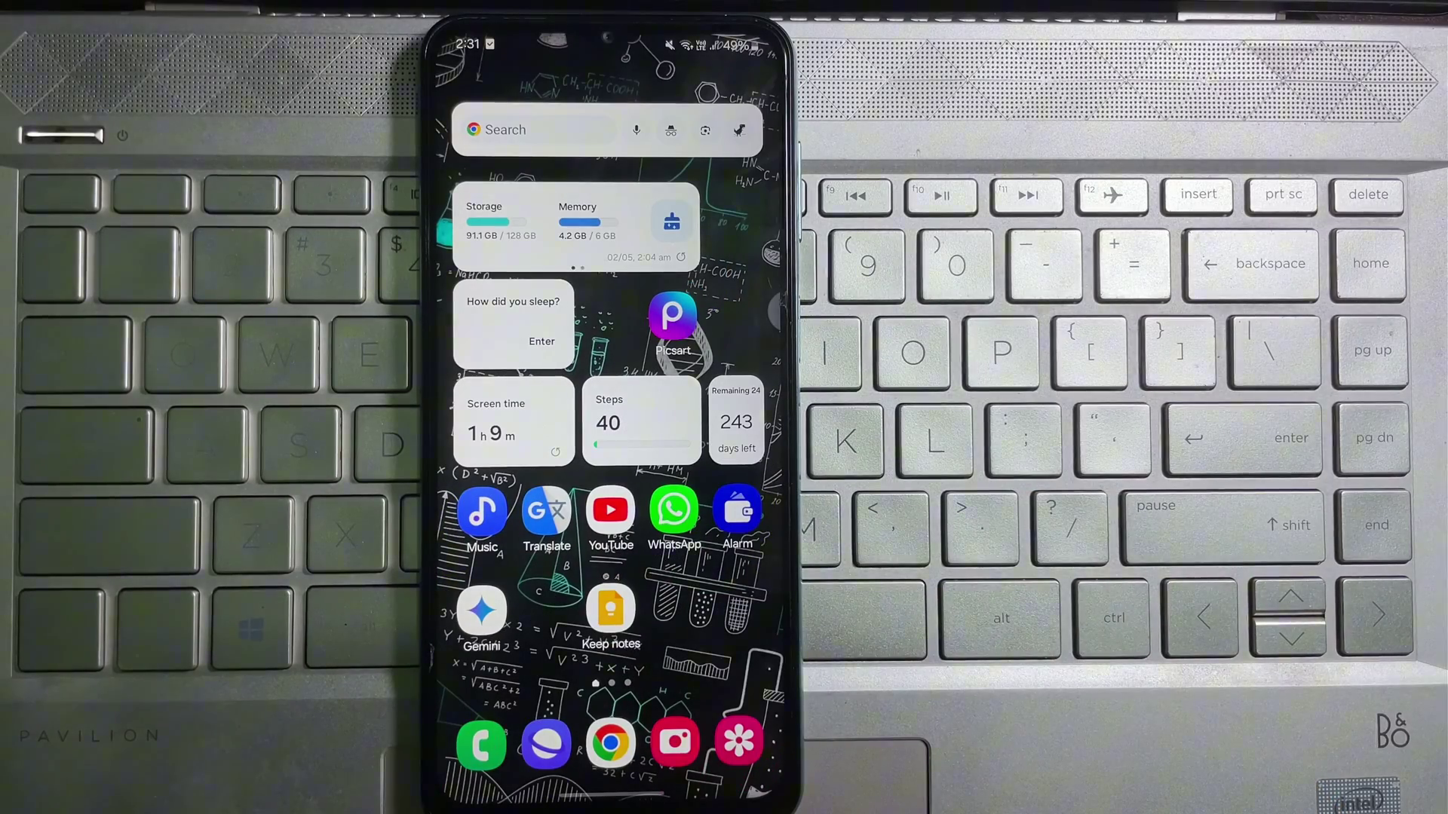